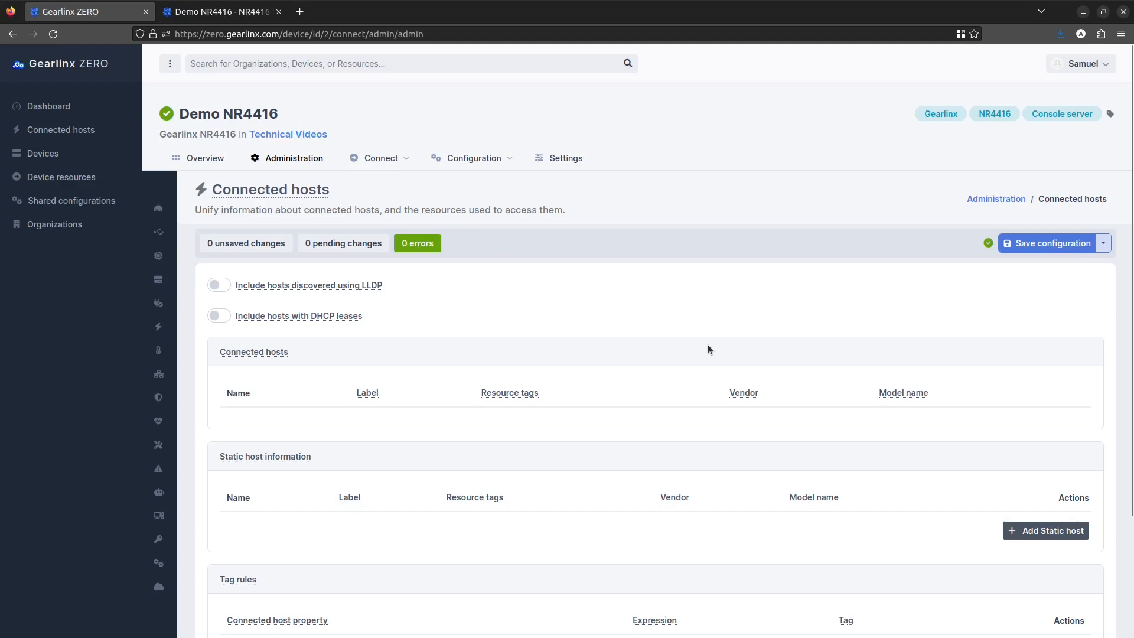
# Step: Enable including hosts discovered using LLDP and save the configuration
pyautogui.click(217, 288)
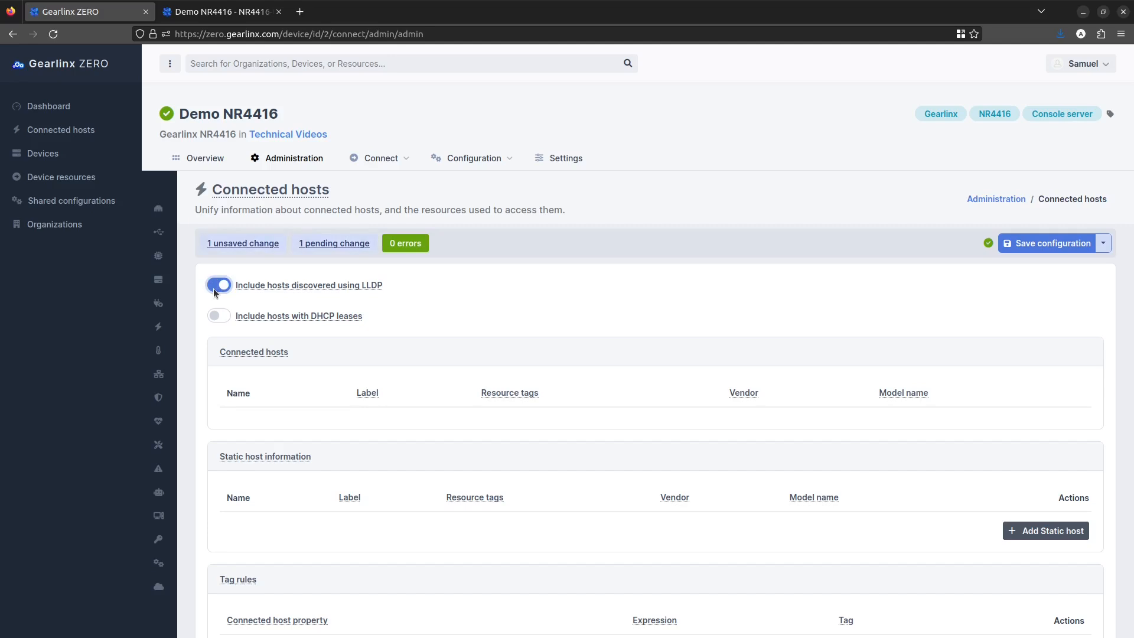
pyautogui.click(1012, 242)
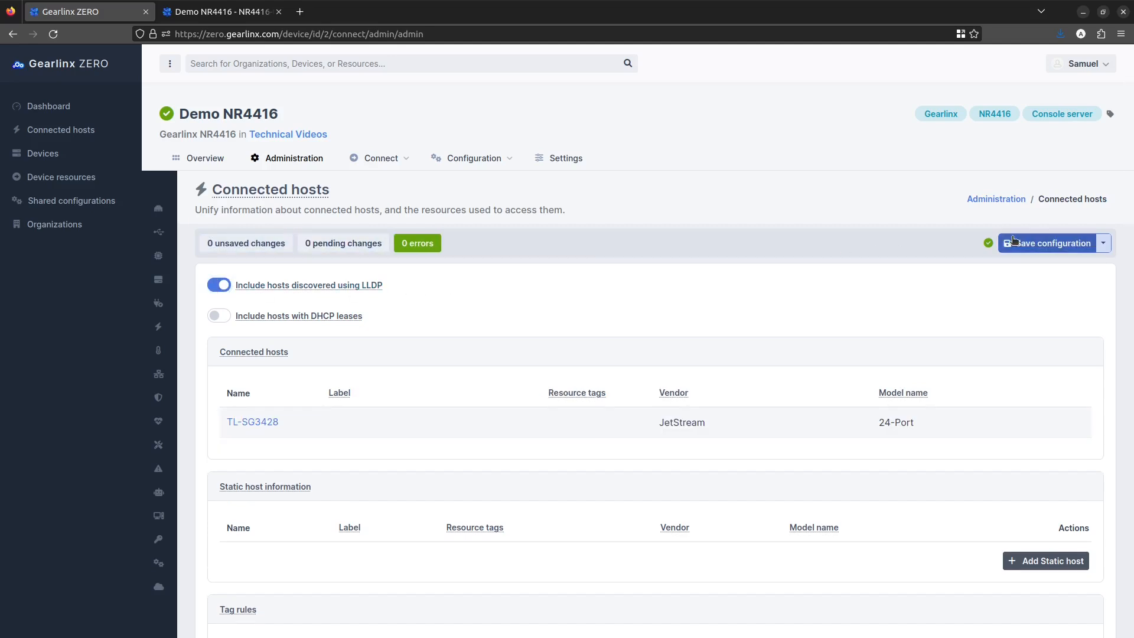
# Step: Open the TL-SG3428 connected host's details and return to the connected hosts list
pyautogui.click(262, 422)
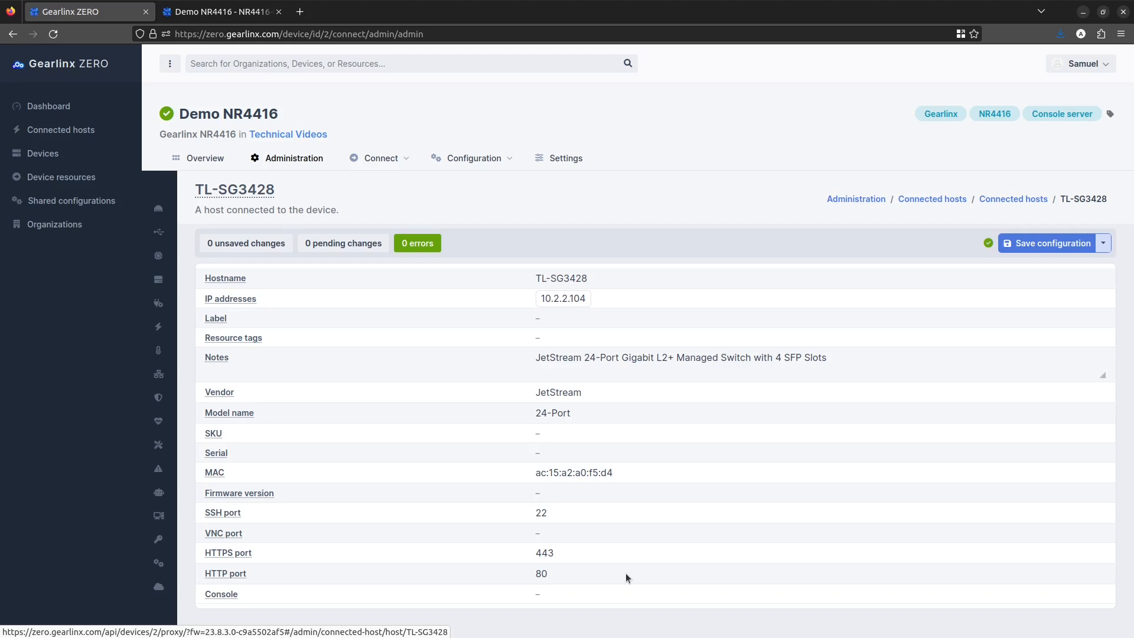
pyautogui.click(11, 34)
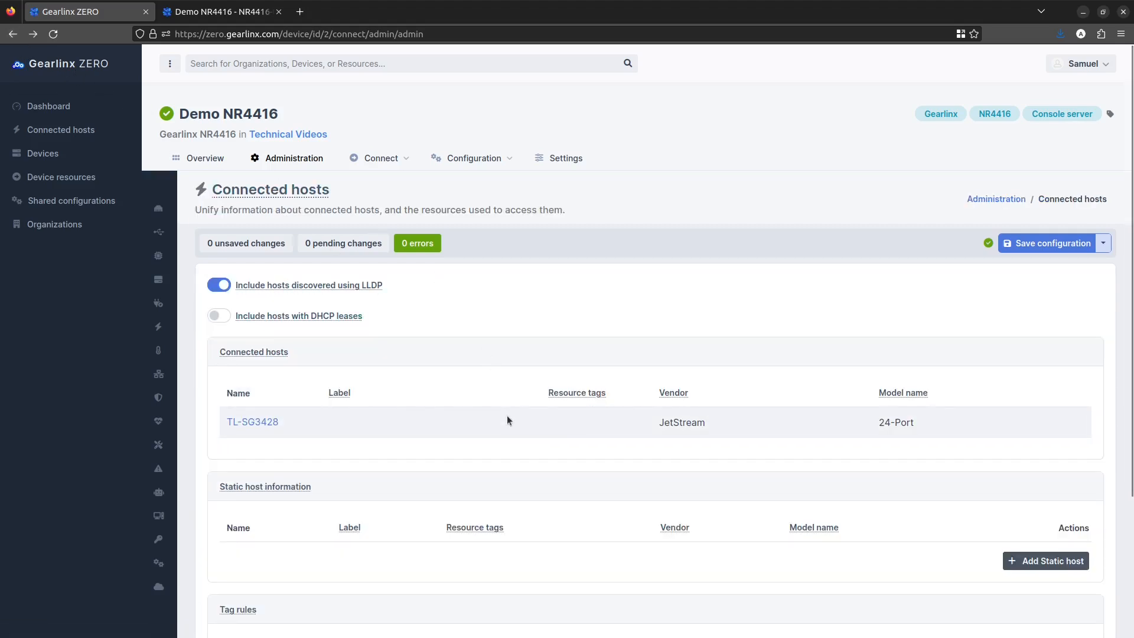
# Step: Add a tag rule that tags hosts whose Vendor matches JetStream with the tag Switch
pyautogui.scroll(-2, 507, 417)
pyautogui.scroll(-2, 507, 420)
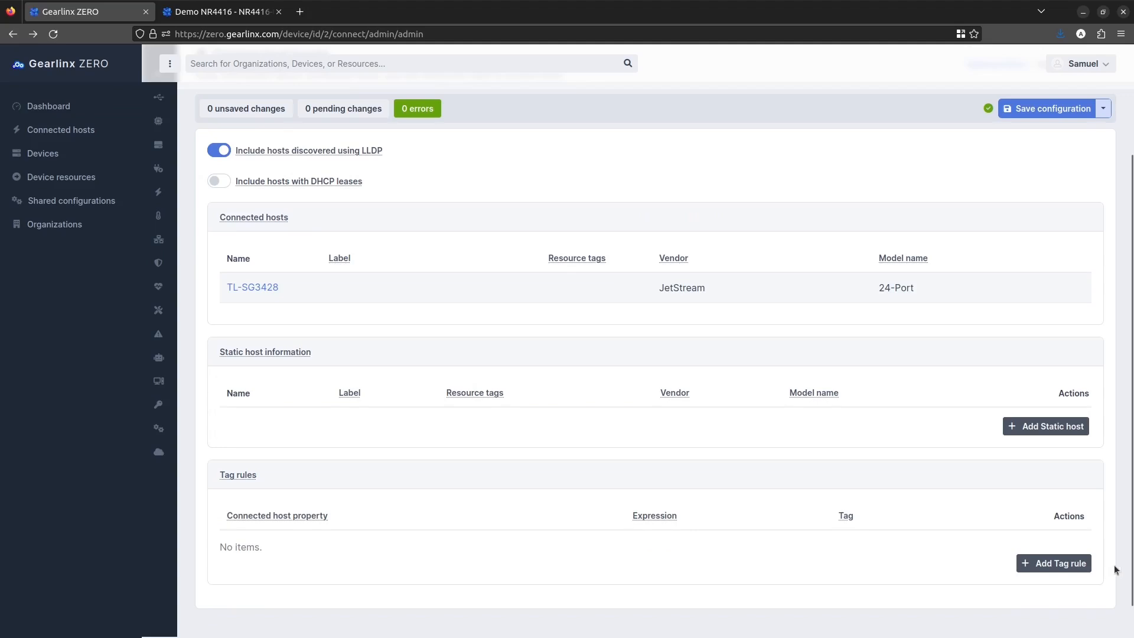
pyautogui.click(1087, 564)
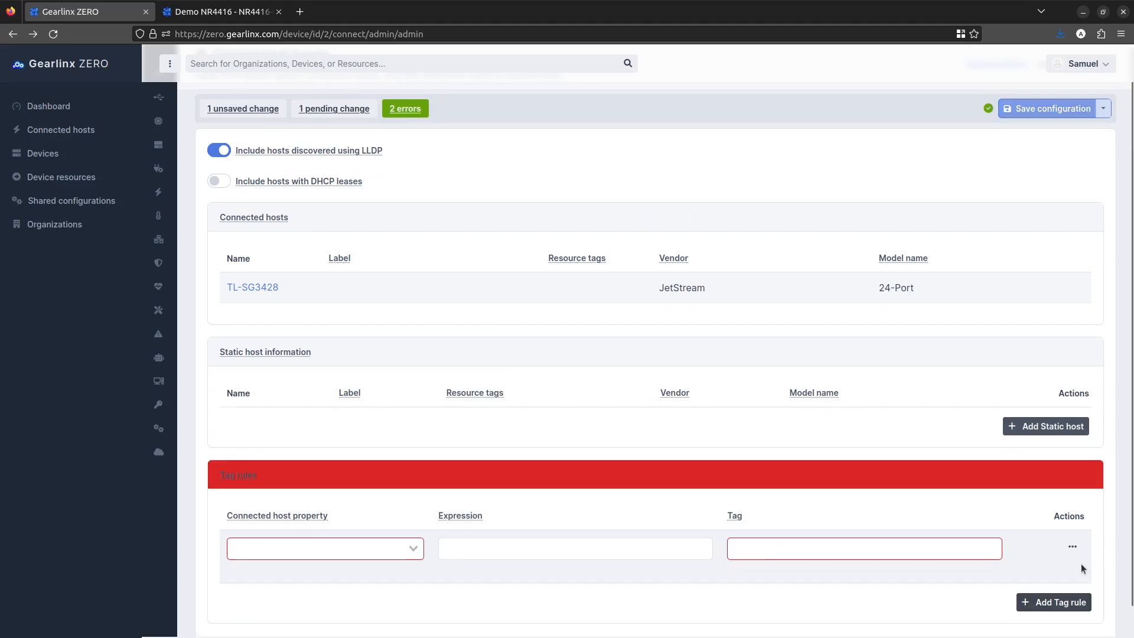
pyautogui.click(365, 546)
pyautogui.click(350, 620)
pyautogui.click(483, 542)
pyautogui.write('JetStream')
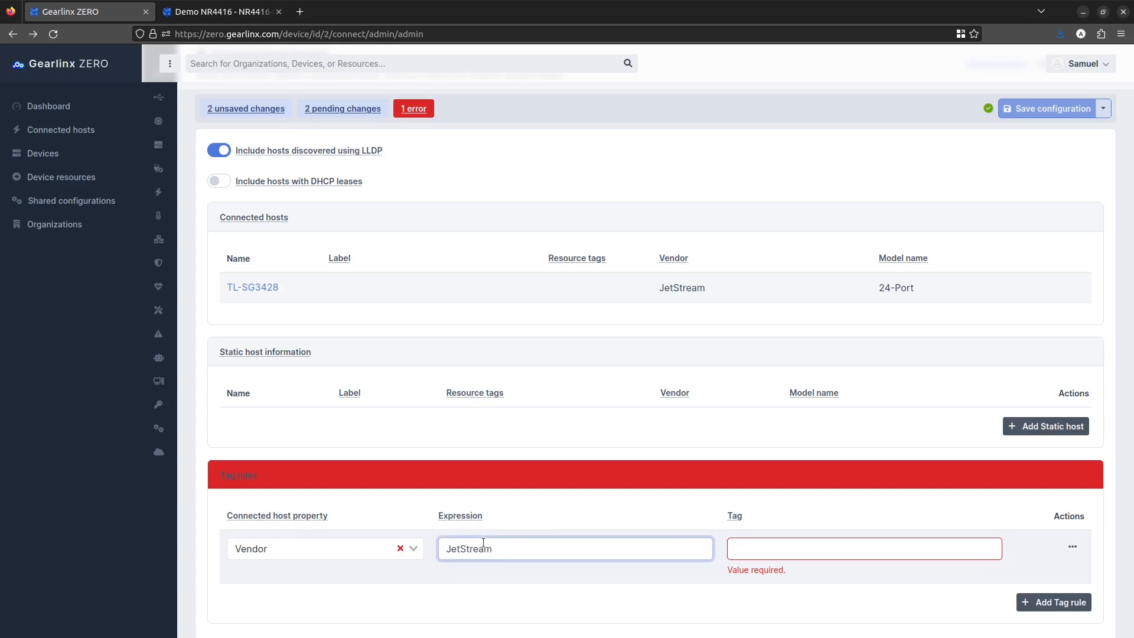
pyautogui.click(810, 540)
pyautogui.write('Switch')
# Step: Add a second tag rule tagging hosts whose Hostname matches TL-.* with TP-Link, and save the configuration
pyautogui.click(1034, 586)
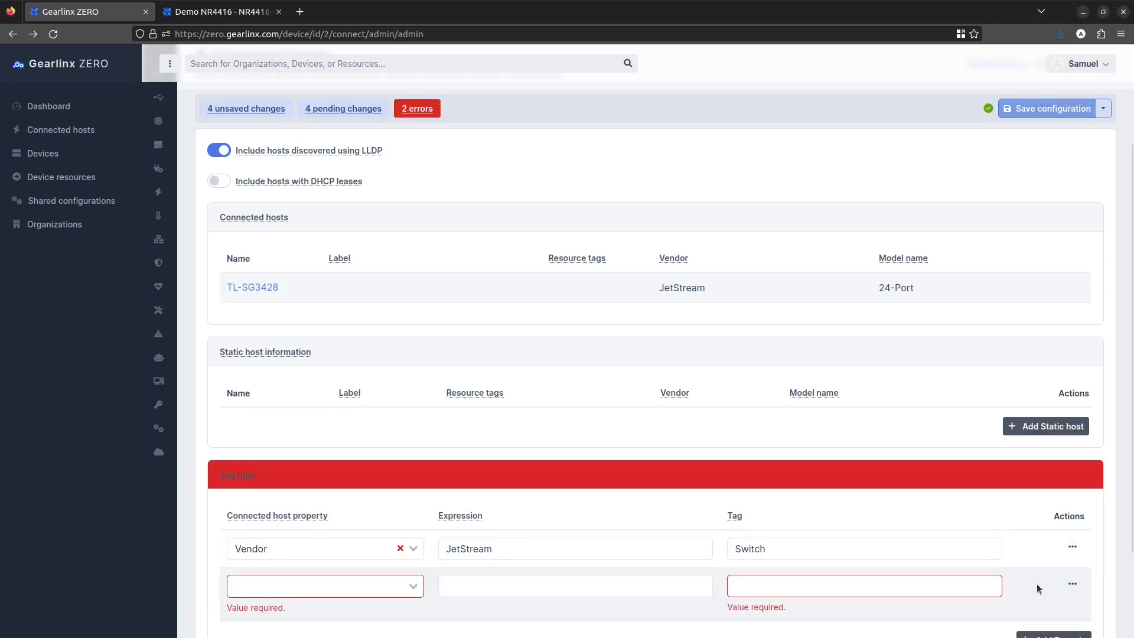
pyautogui.click(329, 587)
pyautogui.click(378, 605)
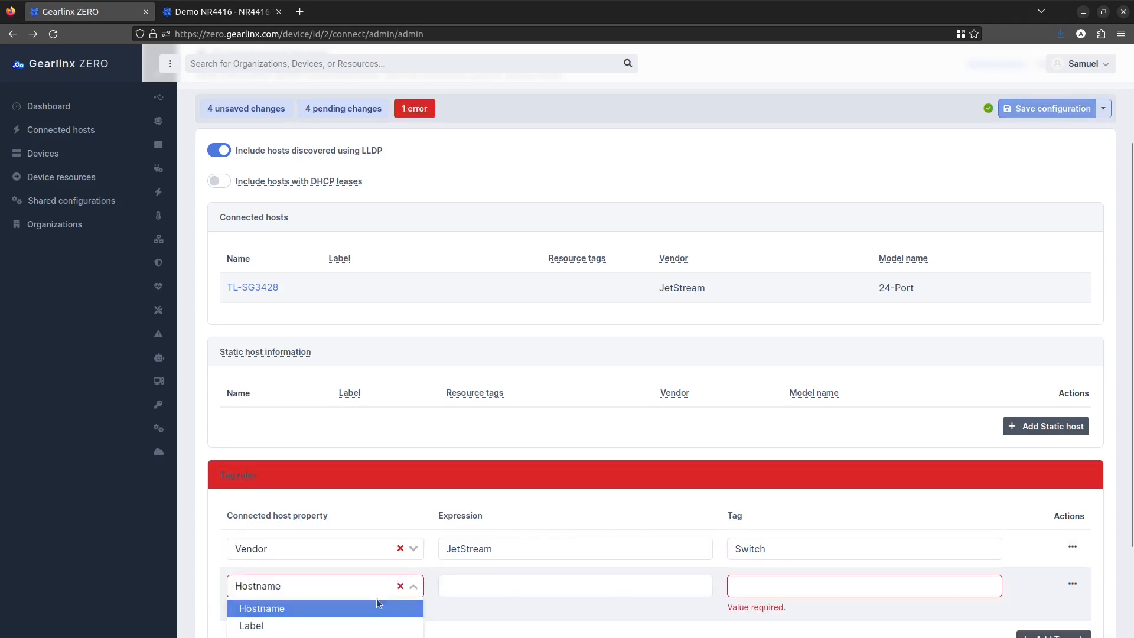
pyautogui.click(473, 585)
pyautogui.write('TL')
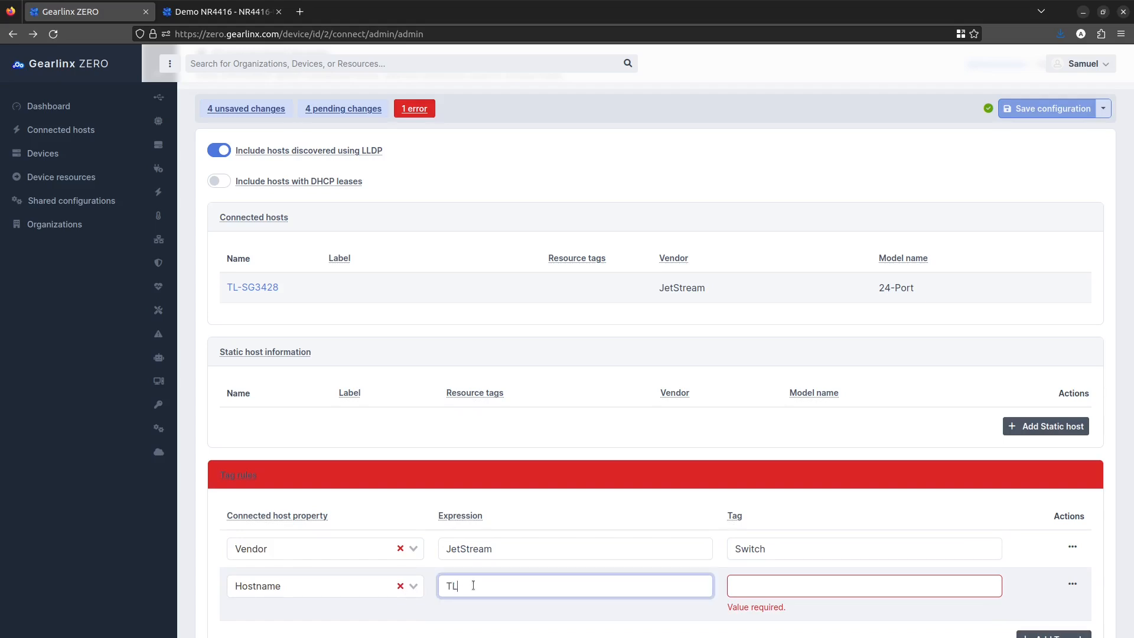
pyautogui.write('-.*')
pyautogui.click(751, 586)
pyautogui.write('TP-Link')
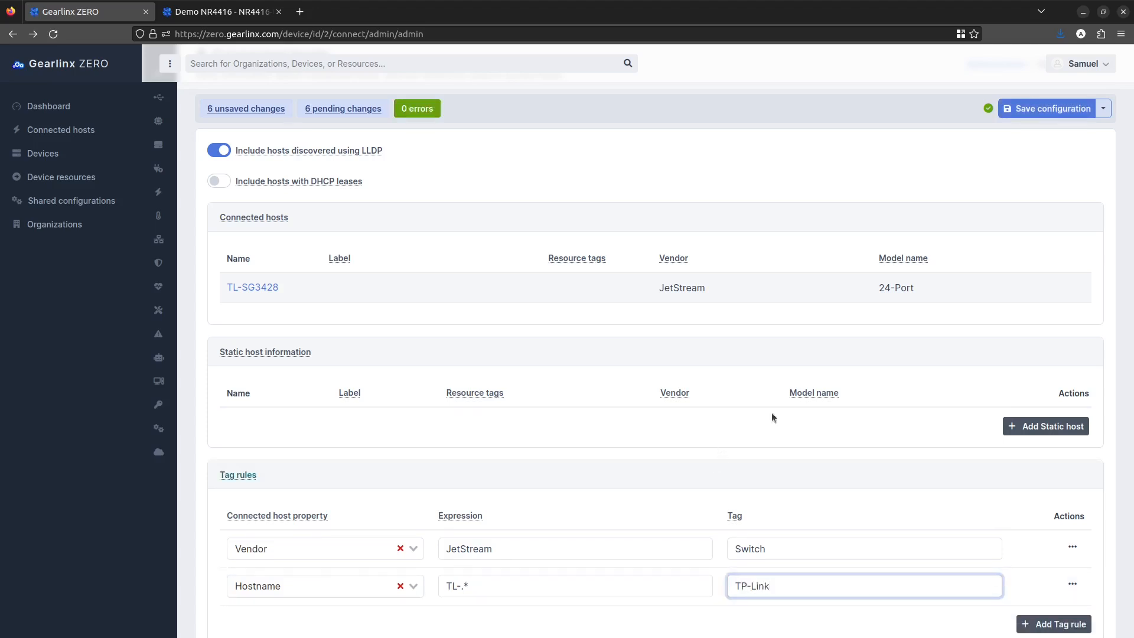
pyautogui.click(1014, 111)
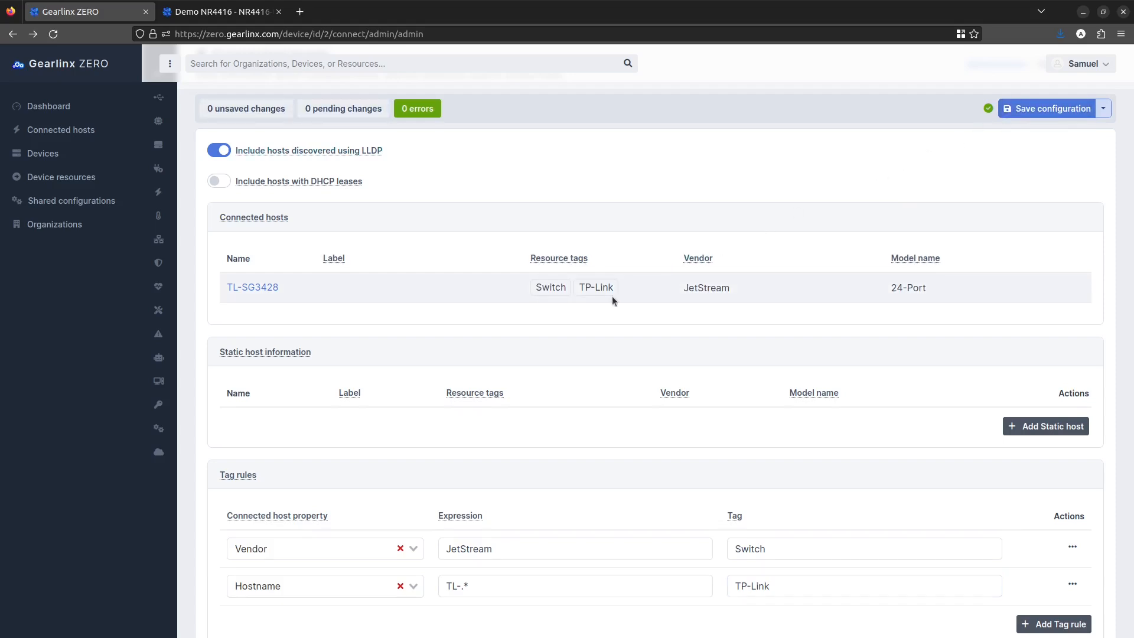
# Step: Open the device overview and filter its resources by tl
pyautogui.scroll(3, 612, 296)
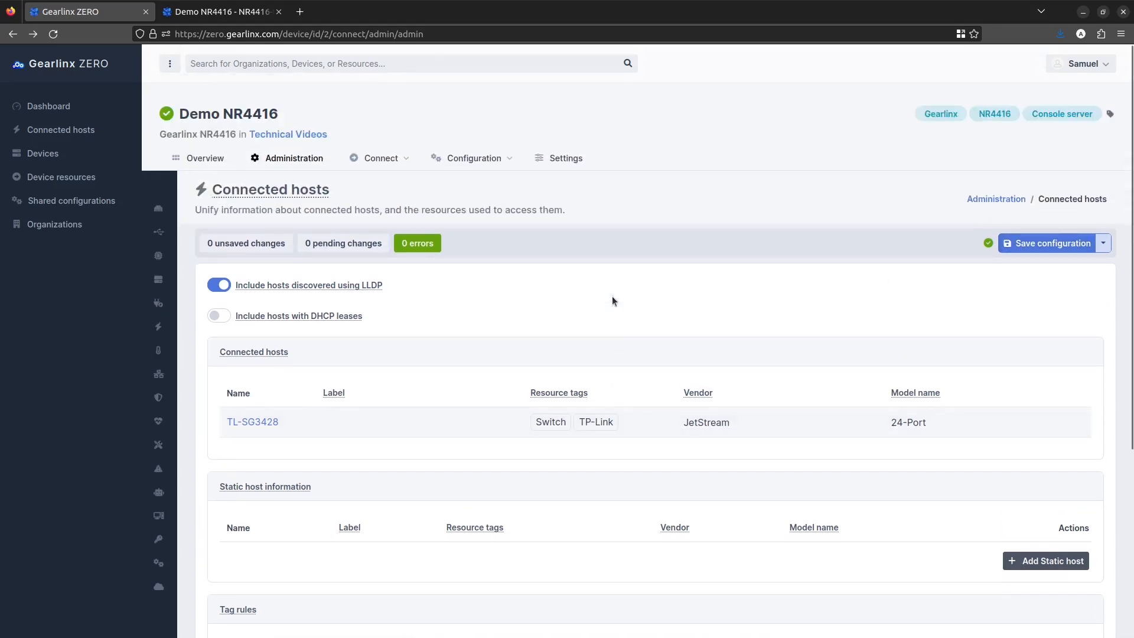
pyautogui.click(213, 161)
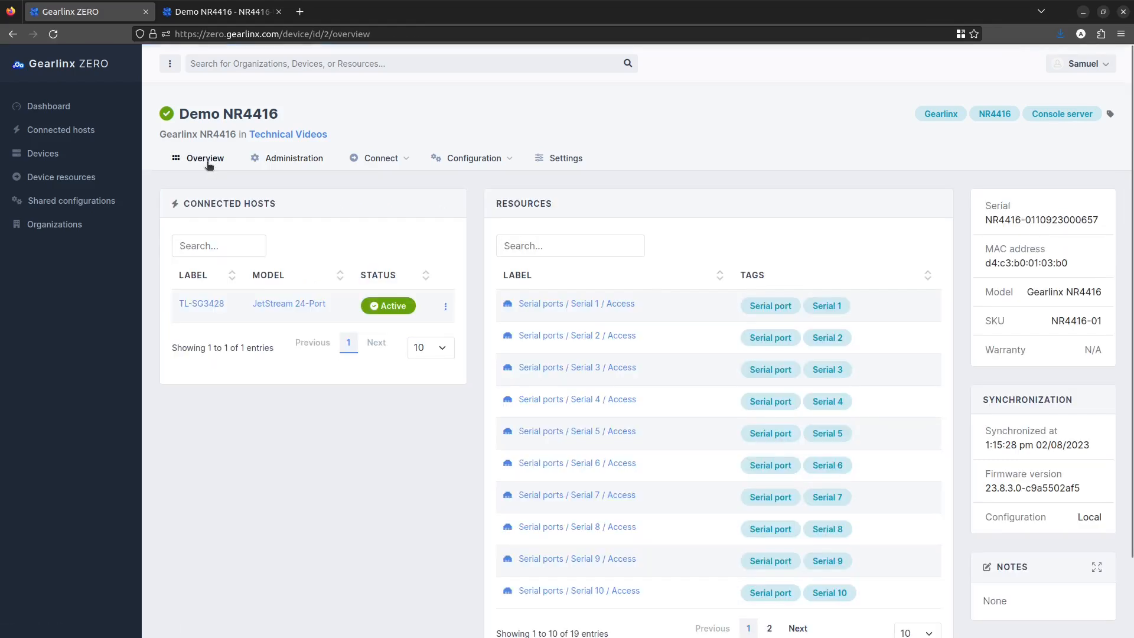
pyautogui.click(509, 244)
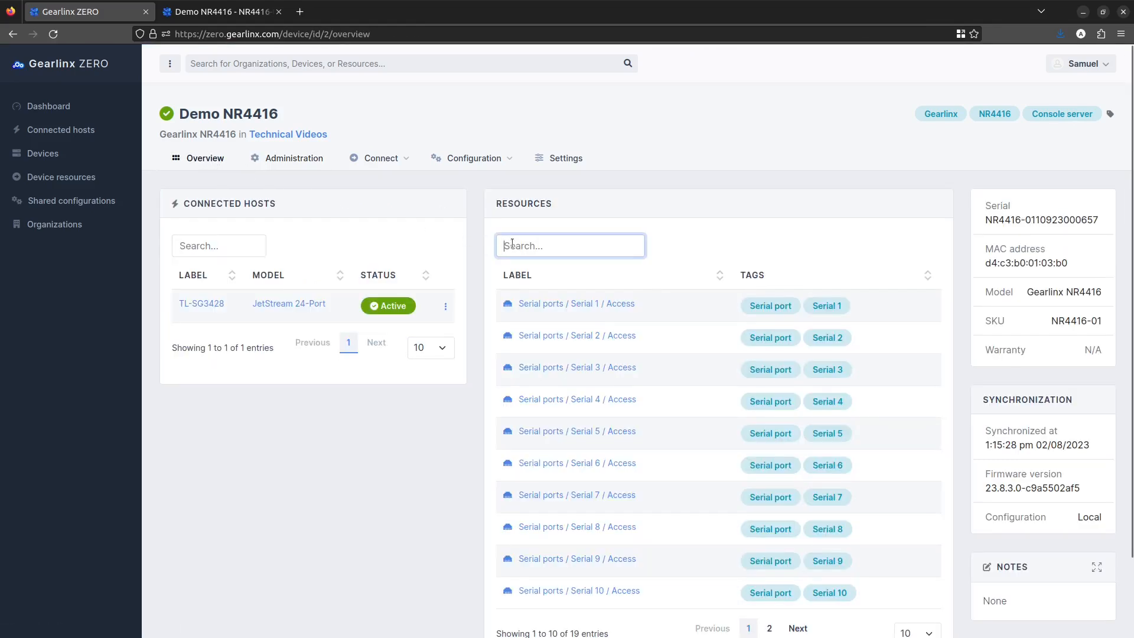
pyautogui.write('tl')
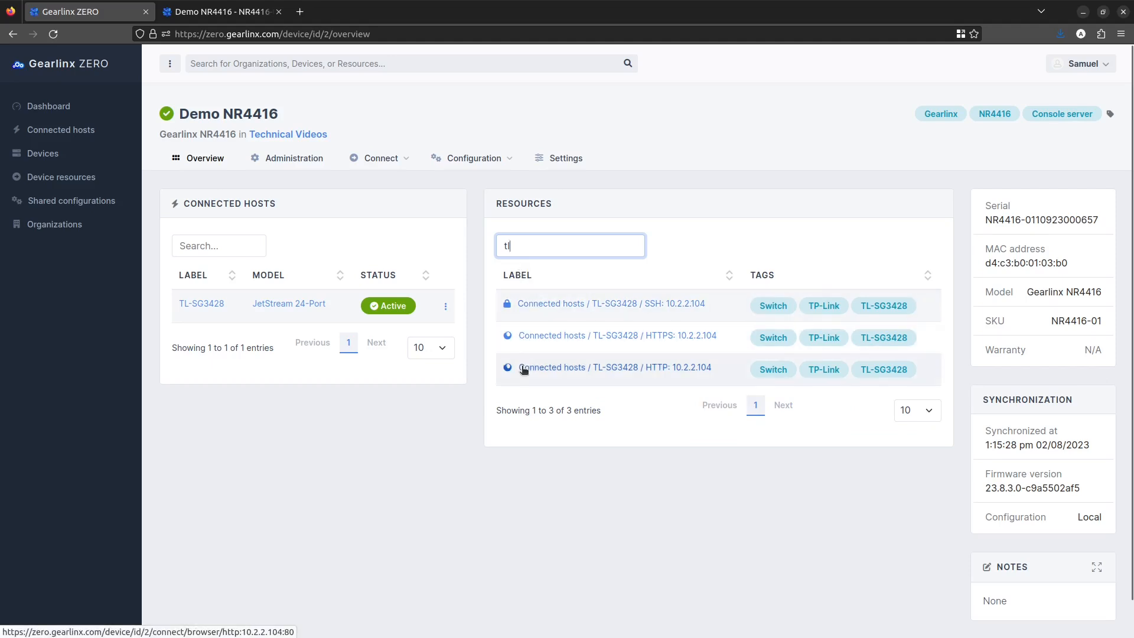
# Step: Open an SSH session to the TL-SG3428 host, log in as admin with the account password, and list commands with ?
pyautogui.click(199, 303)
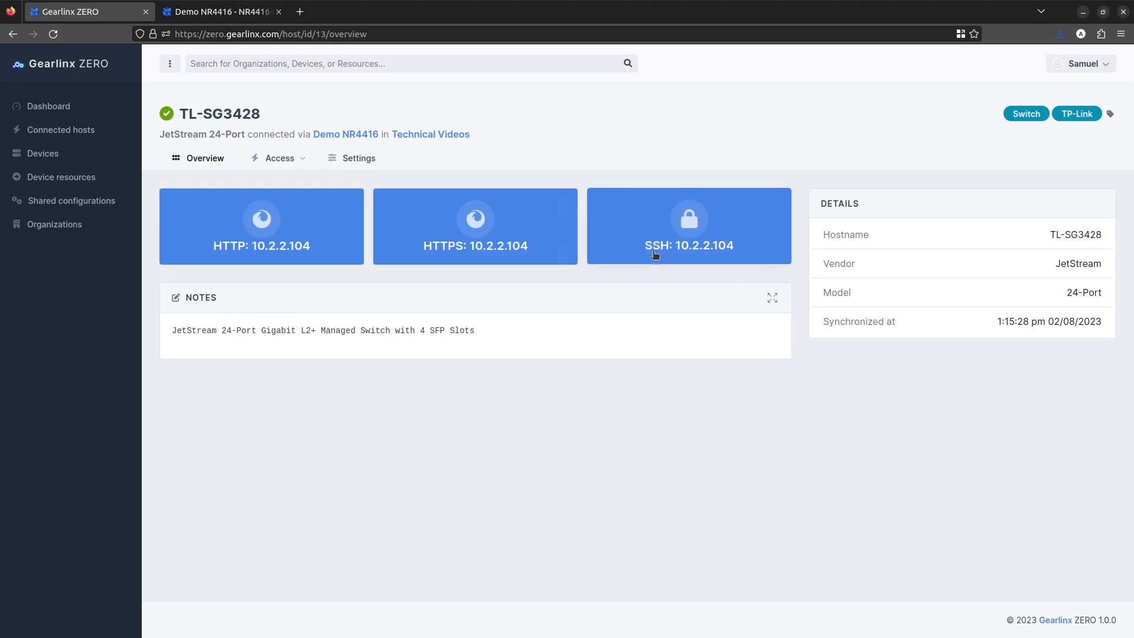
pyautogui.click(656, 246)
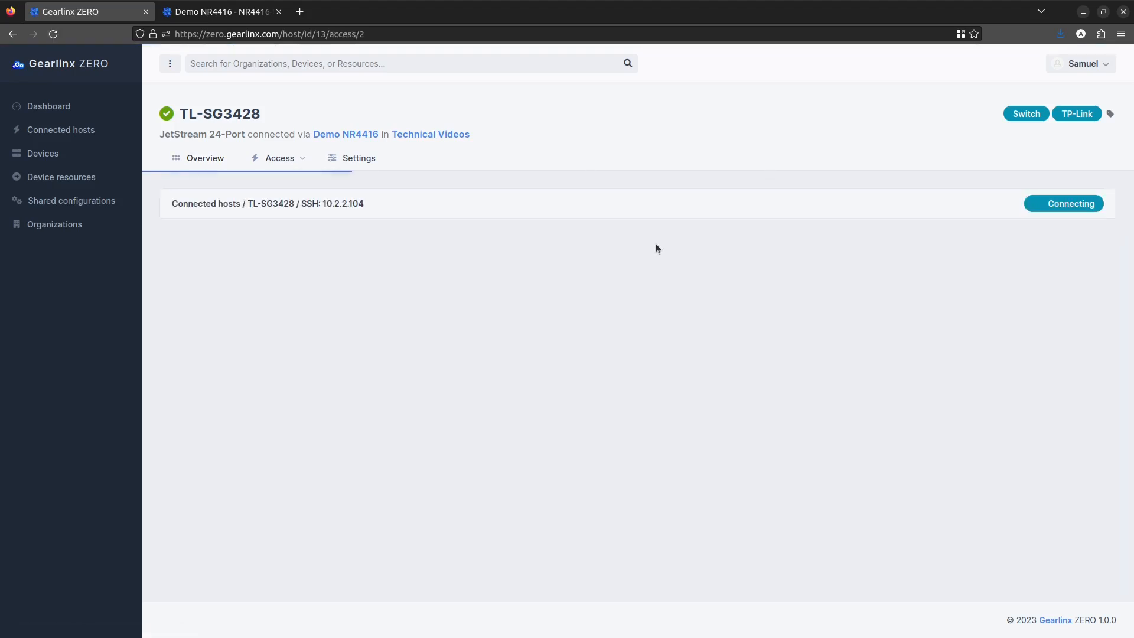
pyautogui.write('admin')
pyautogui.press('Return')
pyautogui.write('yes')
pyautogui.press('Return')
pyautogui.press('Return')
pyautogui.write('?')
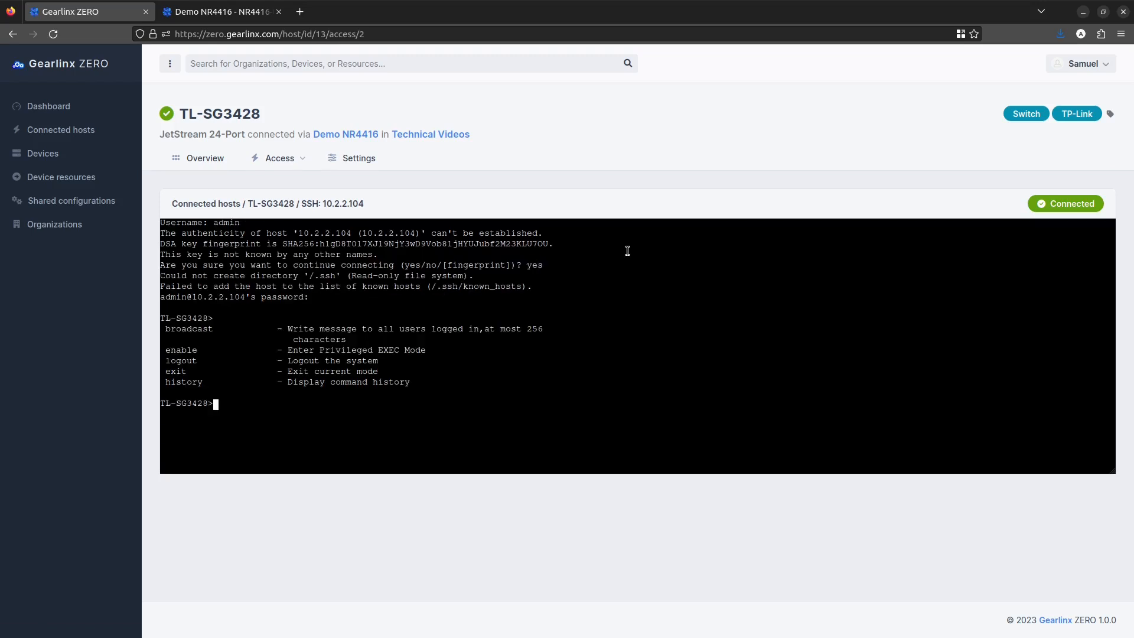
# Step: Open the host's HTTP web interface and switch it to full screen
pyautogui.click(291, 162)
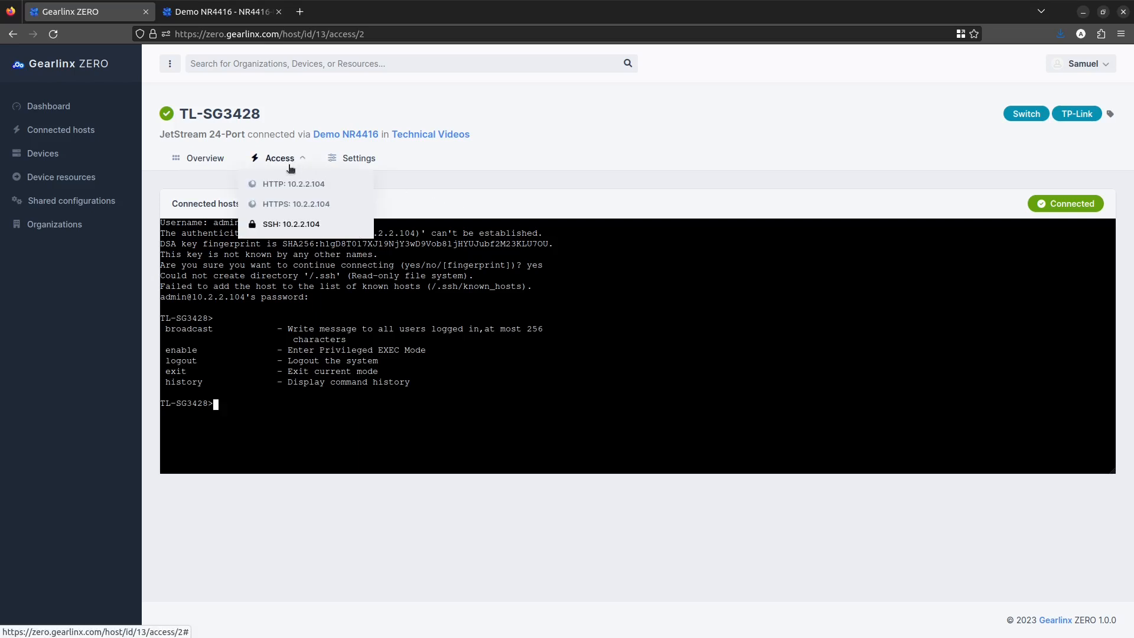
pyautogui.click(289, 184)
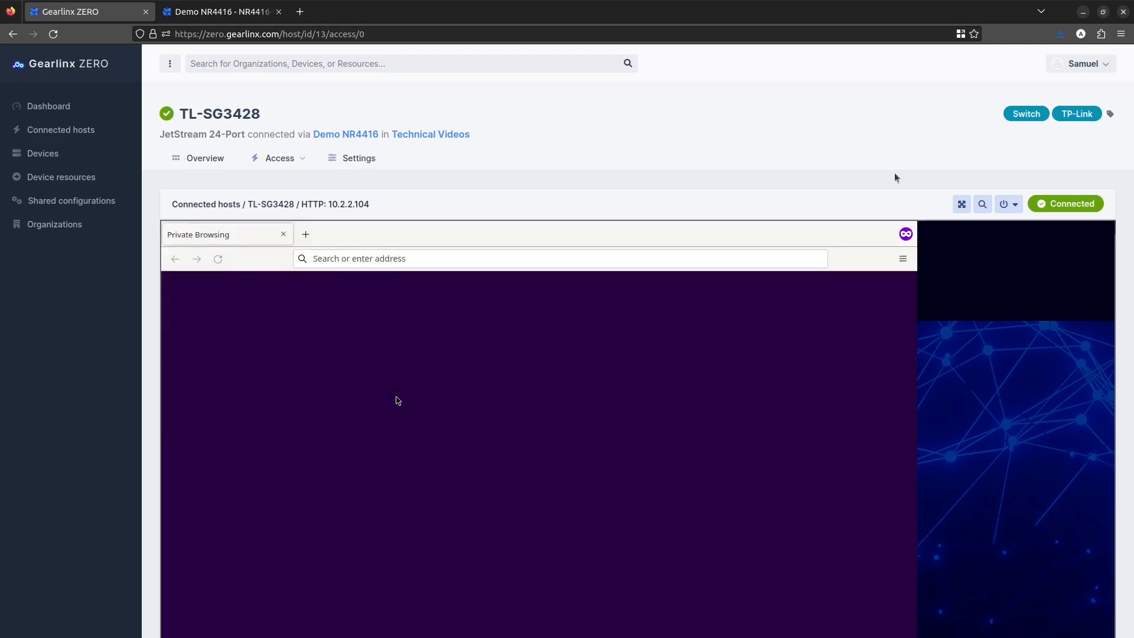
pyautogui.scroll(-1, 1124, 198)
pyautogui.scroll(-1, 1124, 198)
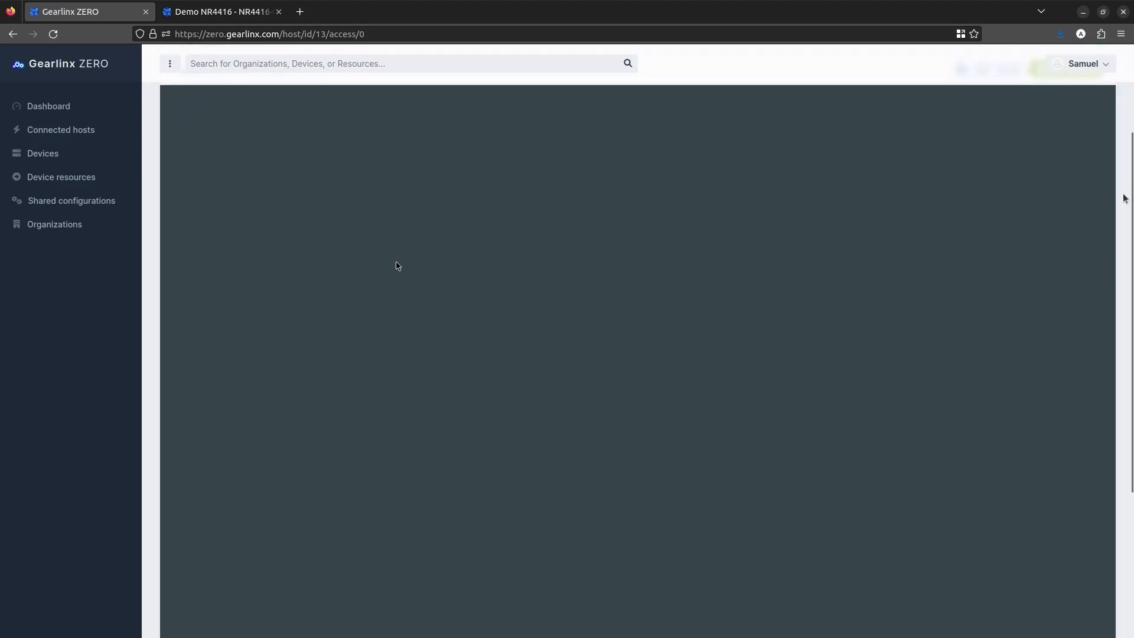
pyautogui.scroll(2, 1124, 198)
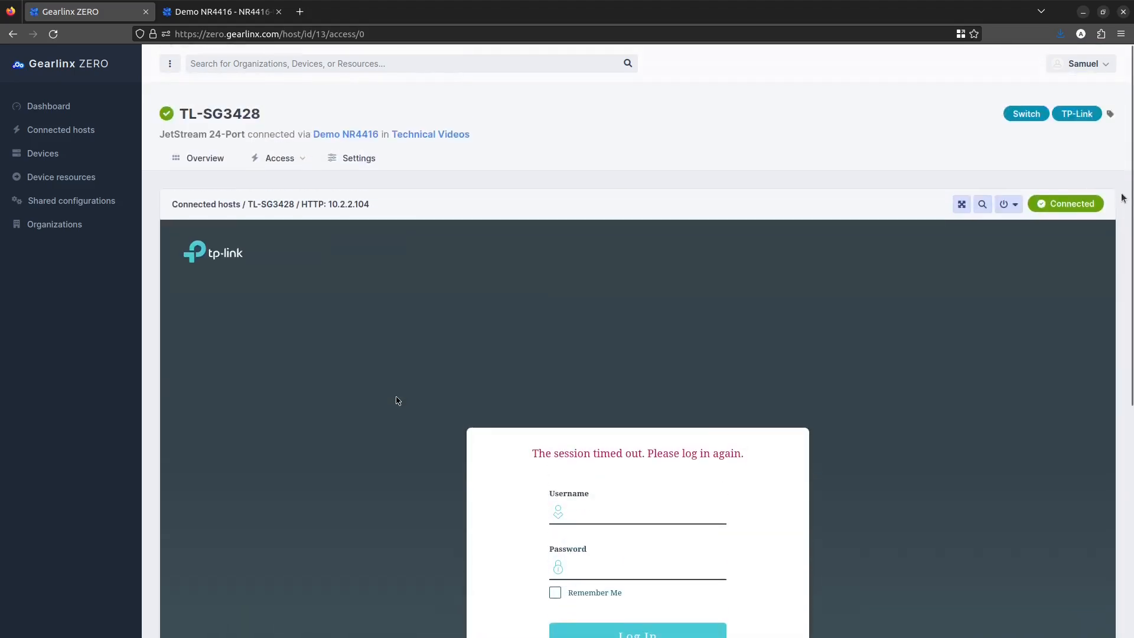
pyautogui.click(968, 205)
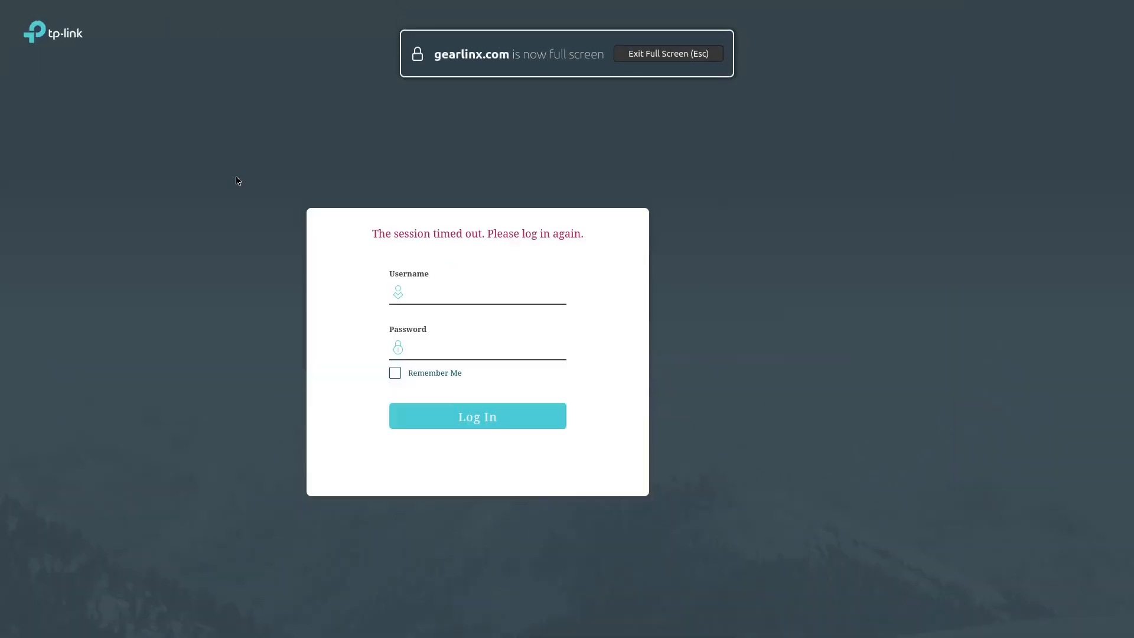
# Step: Log in to the switch's web interface as admin with the account password
pyautogui.click(643, 258)
pyautogui.write('admin')
pyautogui.press('Tab')
pyautogui.write('admin')
pyautogui.press('Return')
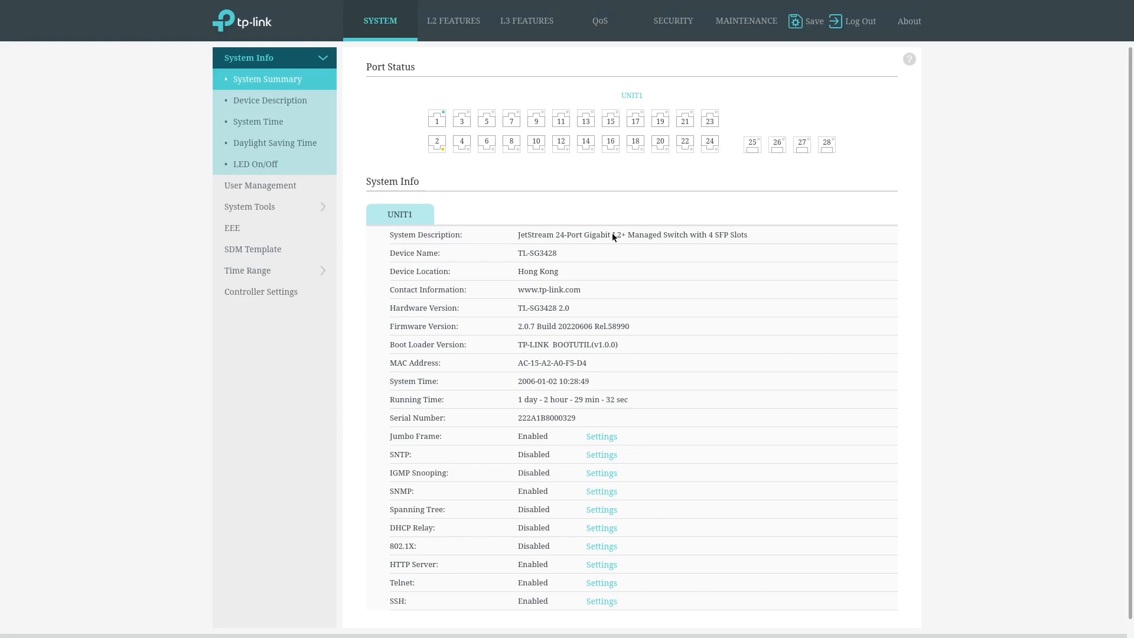
# Step: Open the switch's LLDP neighbor information
pyautogui.click(453, 23)
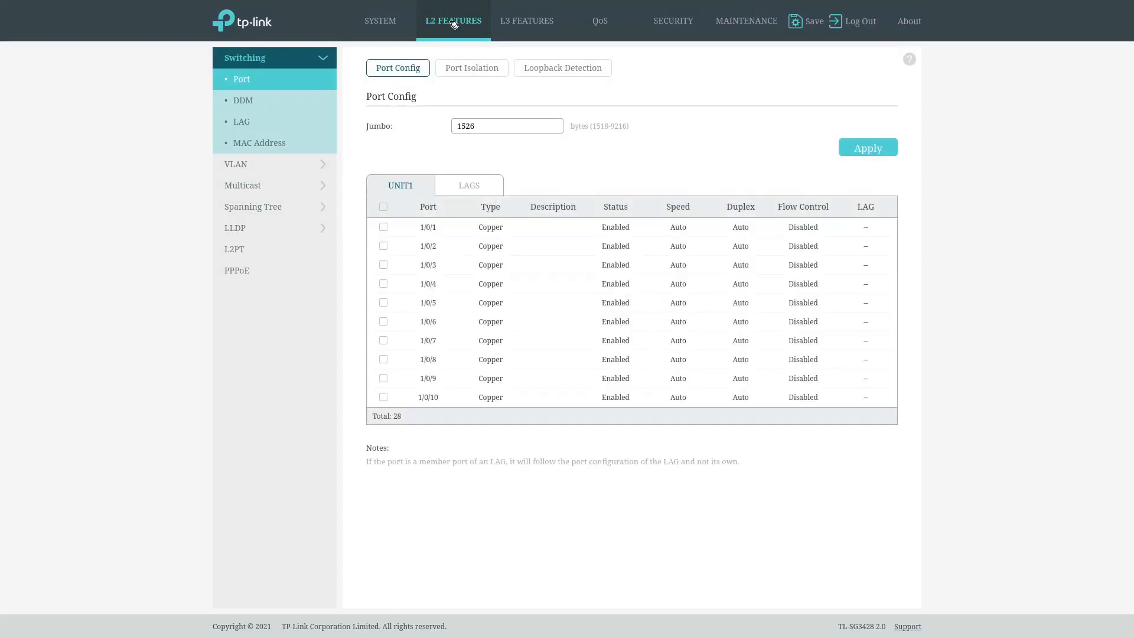
pyautogui.click(305, 230)
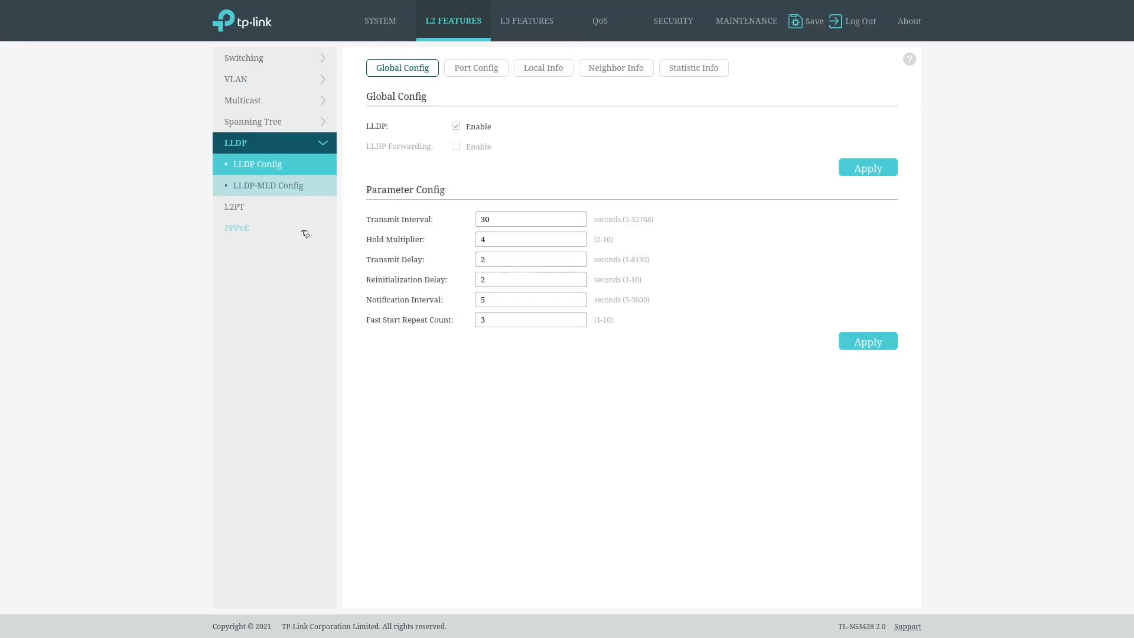
pyautogui.click(609, 74)
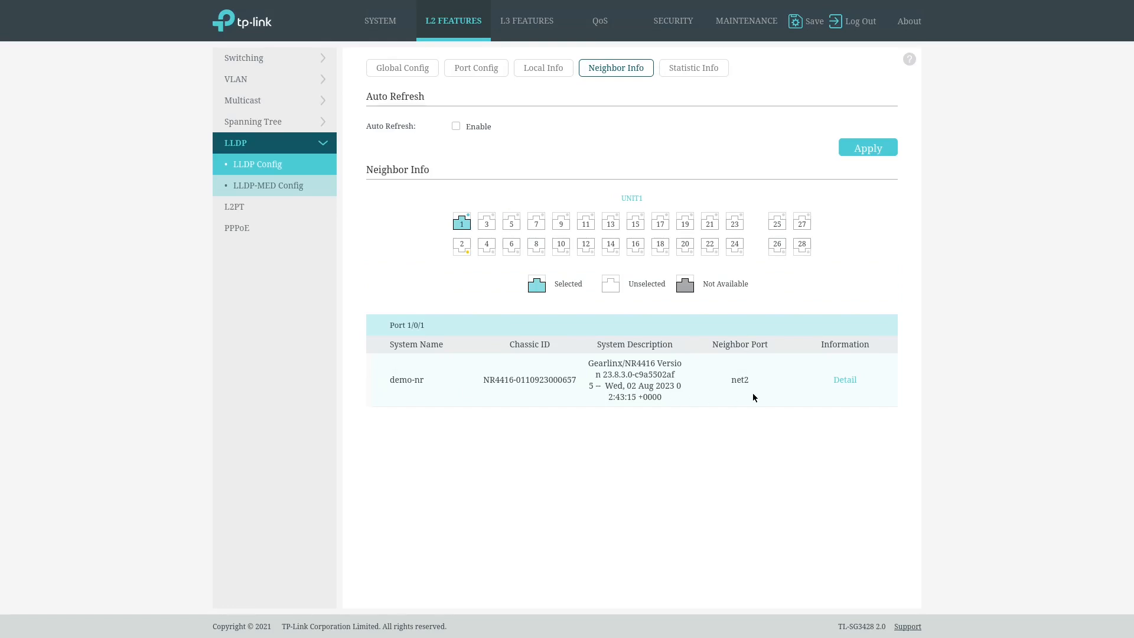
# Step: Start exporting a backup of the switch's startup configuration
pyautogui.click(380, 23)
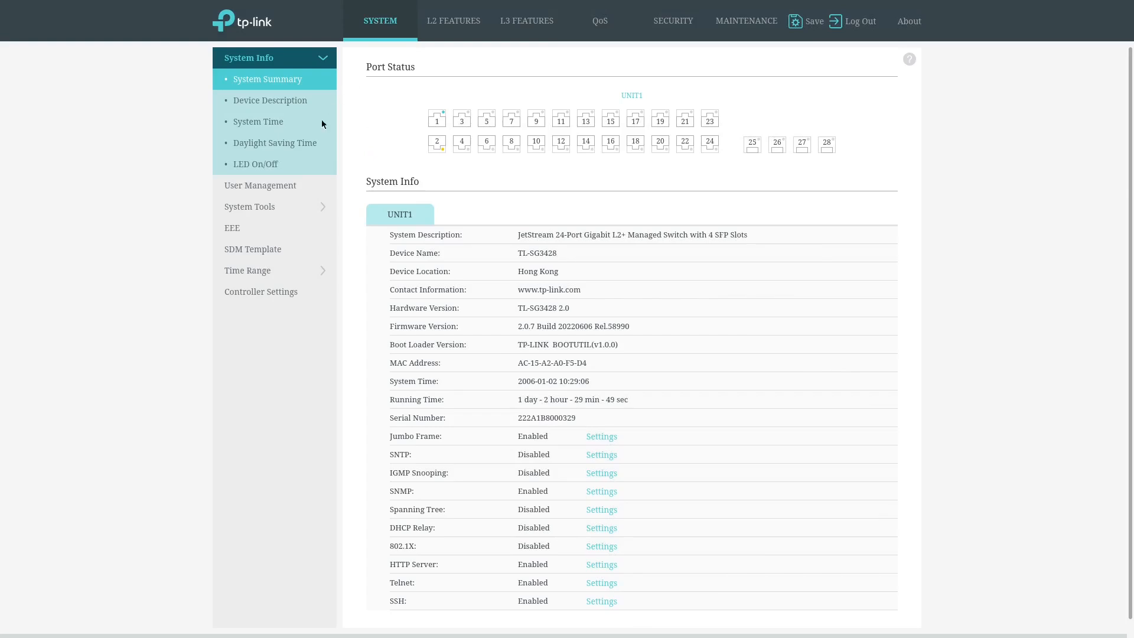
pyautogui.click(292, 204)
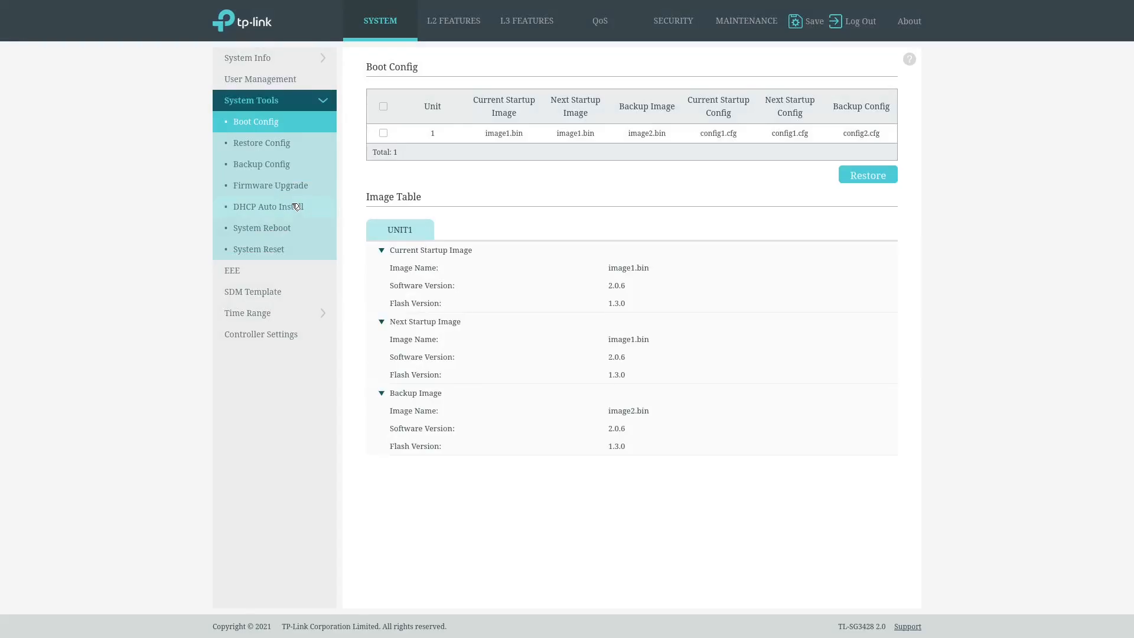
pyautogui.click(279, 167)
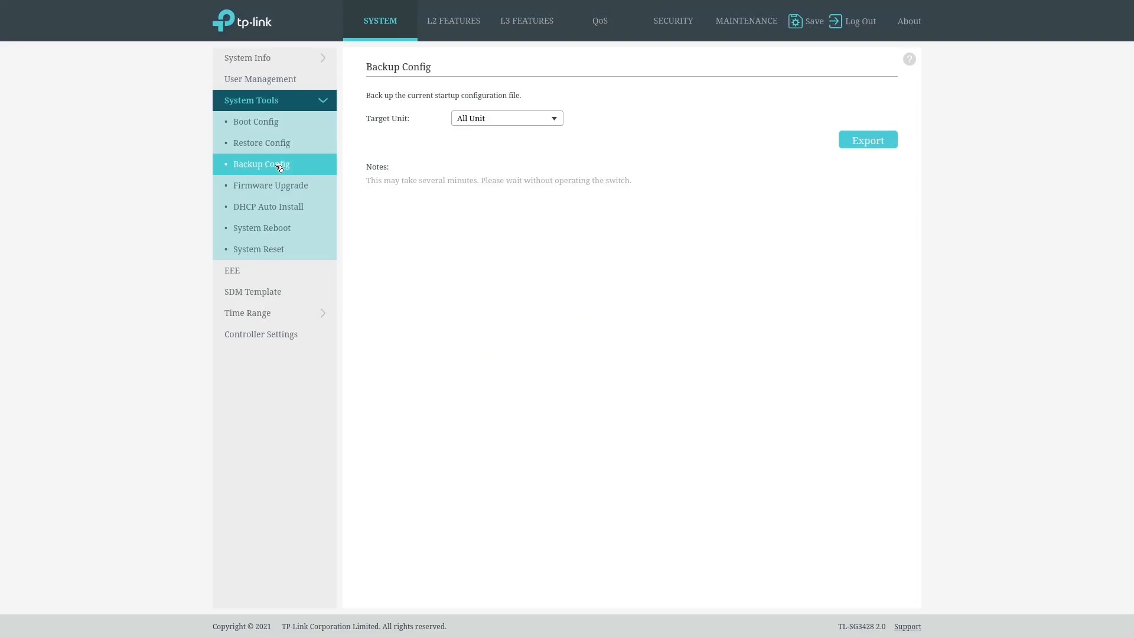
pyautogui.click(867, 141)
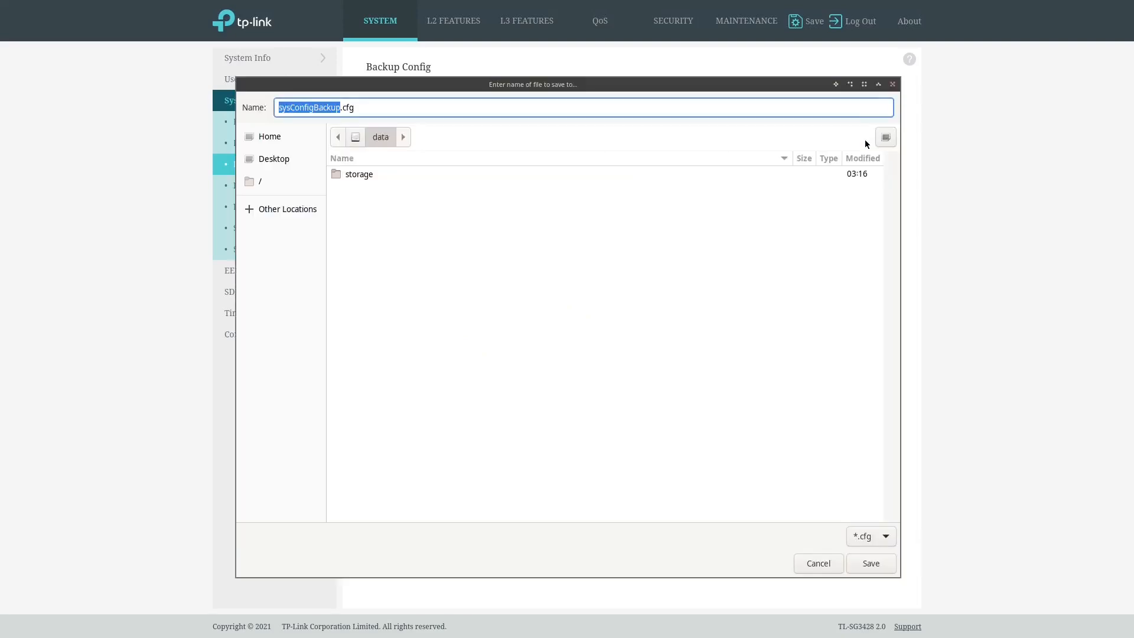
# Step: Save the switch configuration backup as sysConfigBackup.cfg in the data/storage/volume/app-data folder
pyautogui.doubleClick(367, 178)
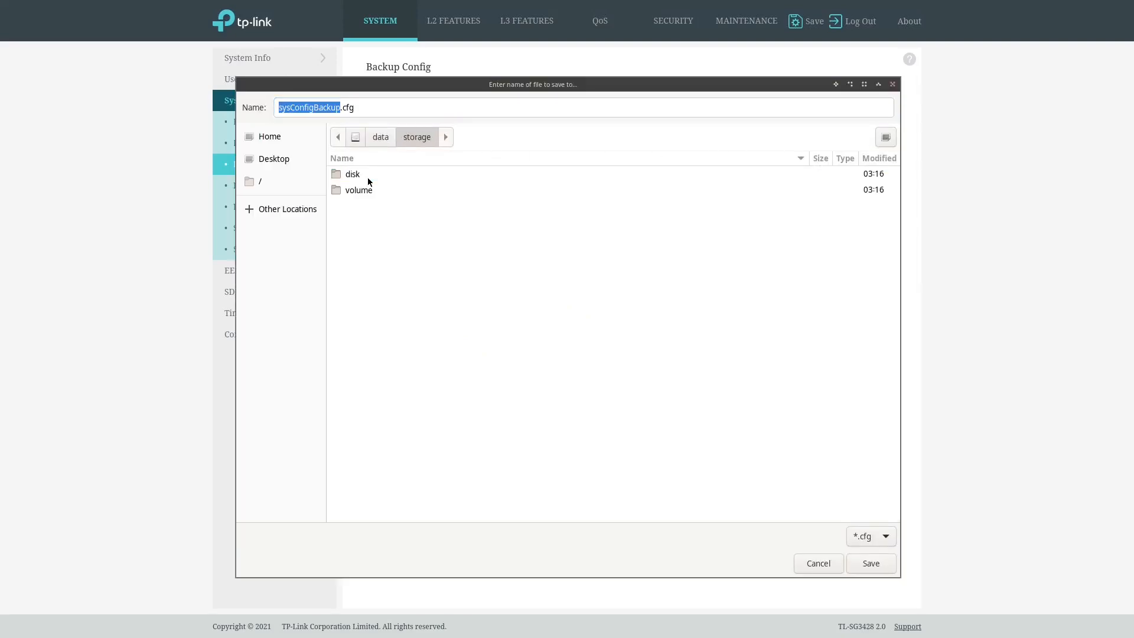
pyautogui.doubleClick(358, 190)
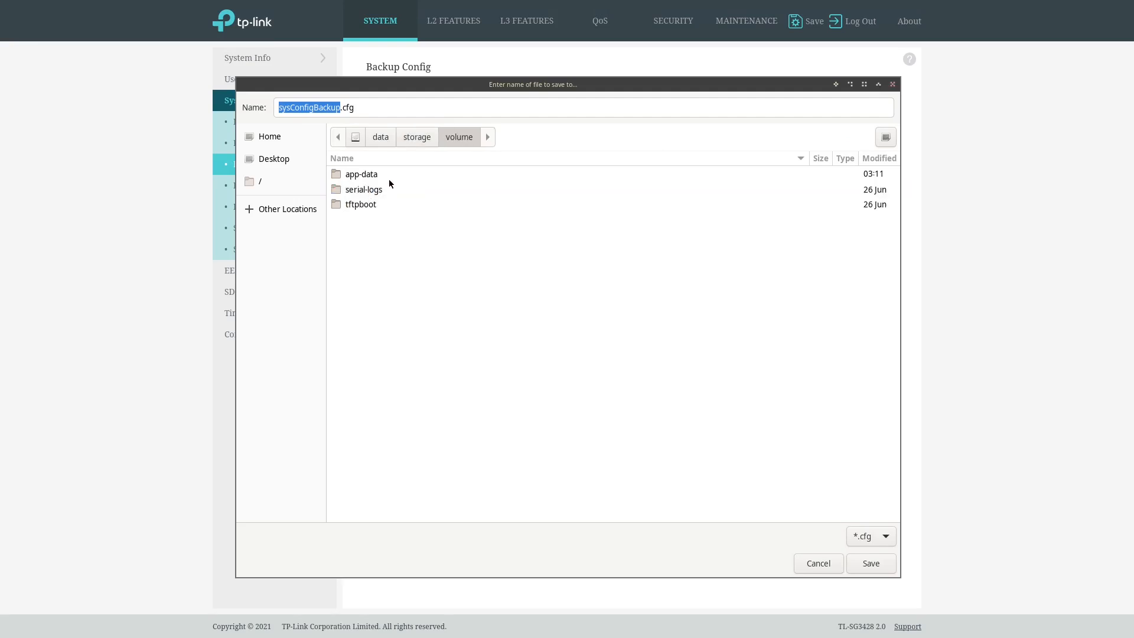
pyautogui.doubleClick(362, 174)
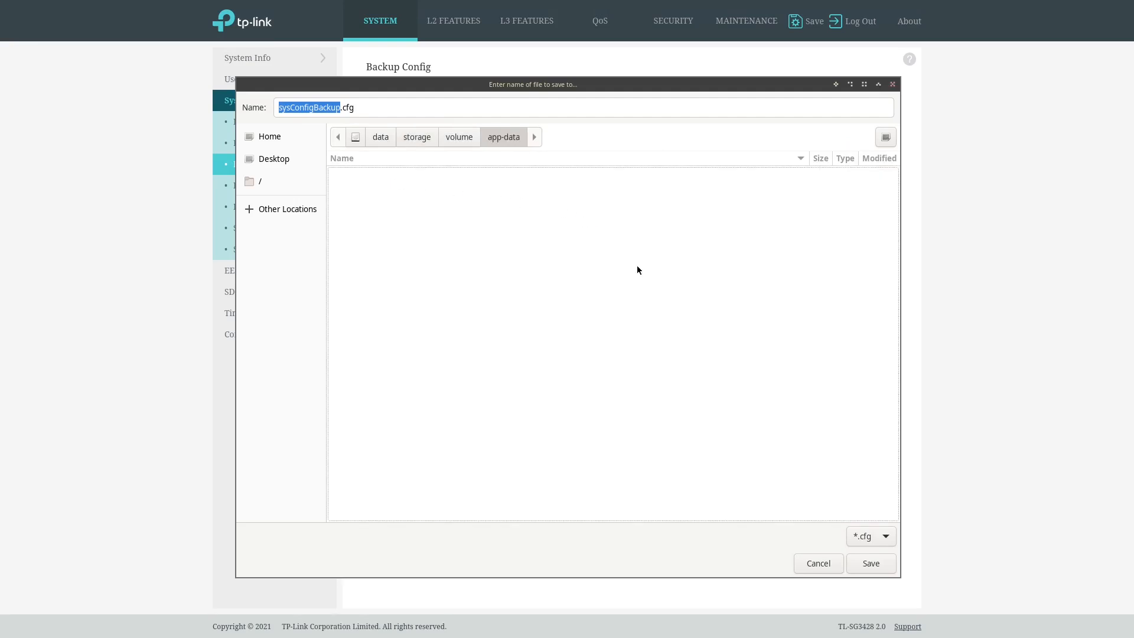
pyautogui.click(870, 564)
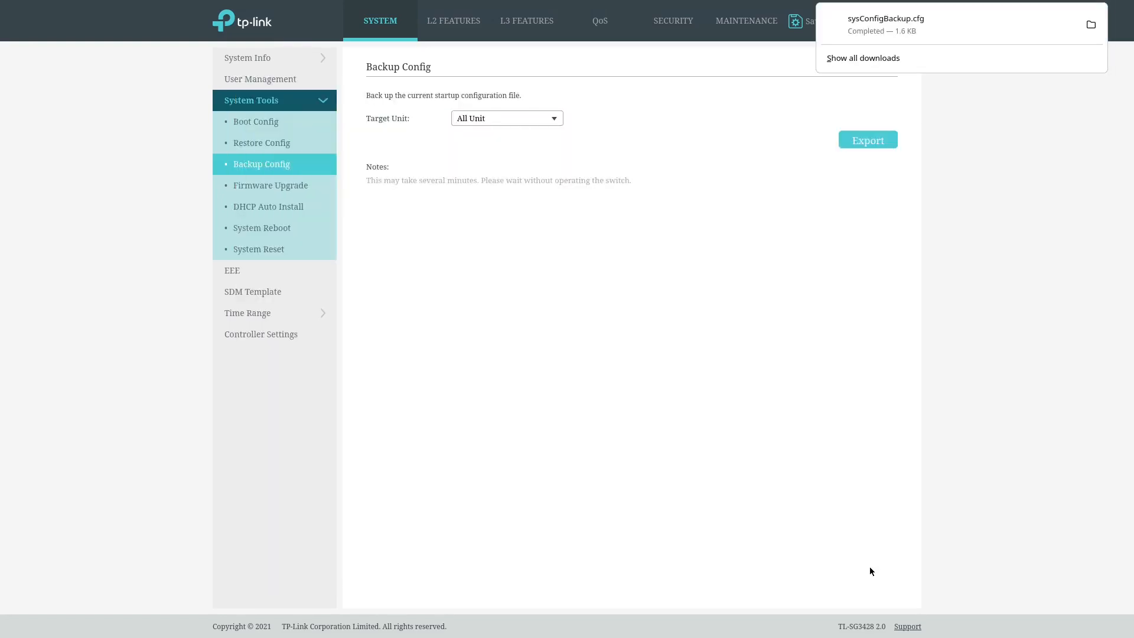
pyautogui.press('Escape')
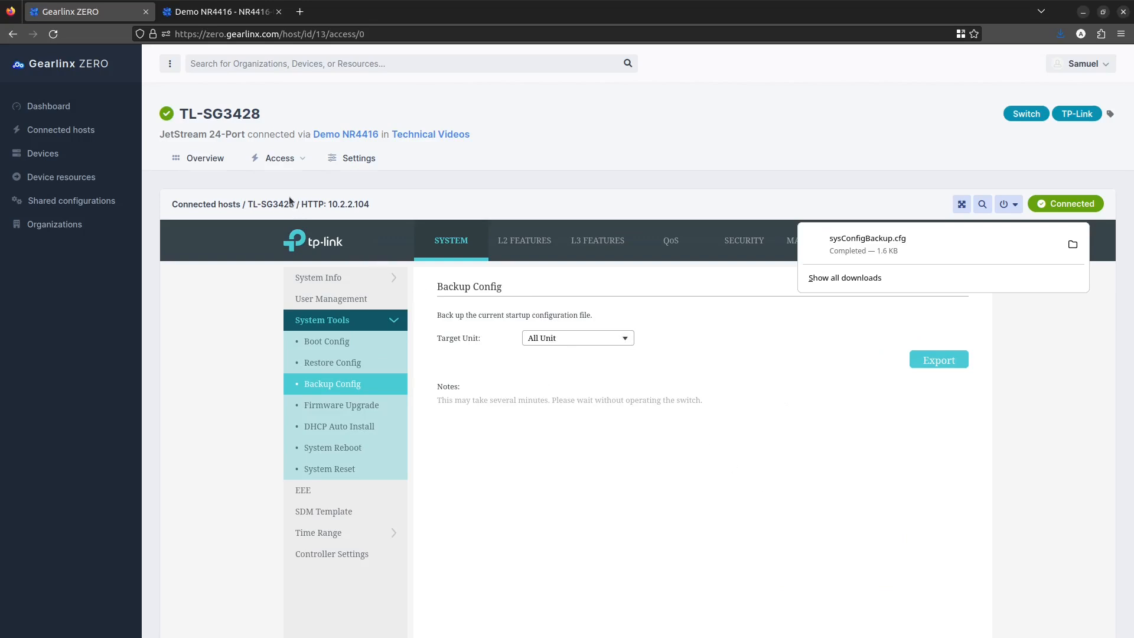
# Step: Go to the Demo NR4416 console server and open its Application data storage volume
pyautogui.click(327, 135)
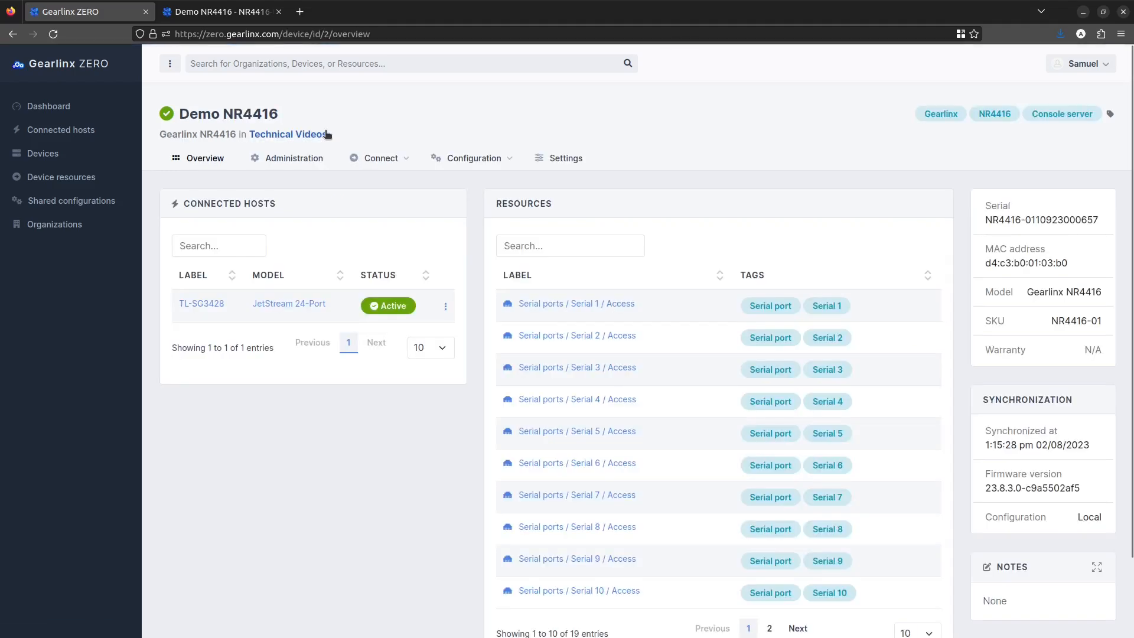
pyautogui.click(371, 158)
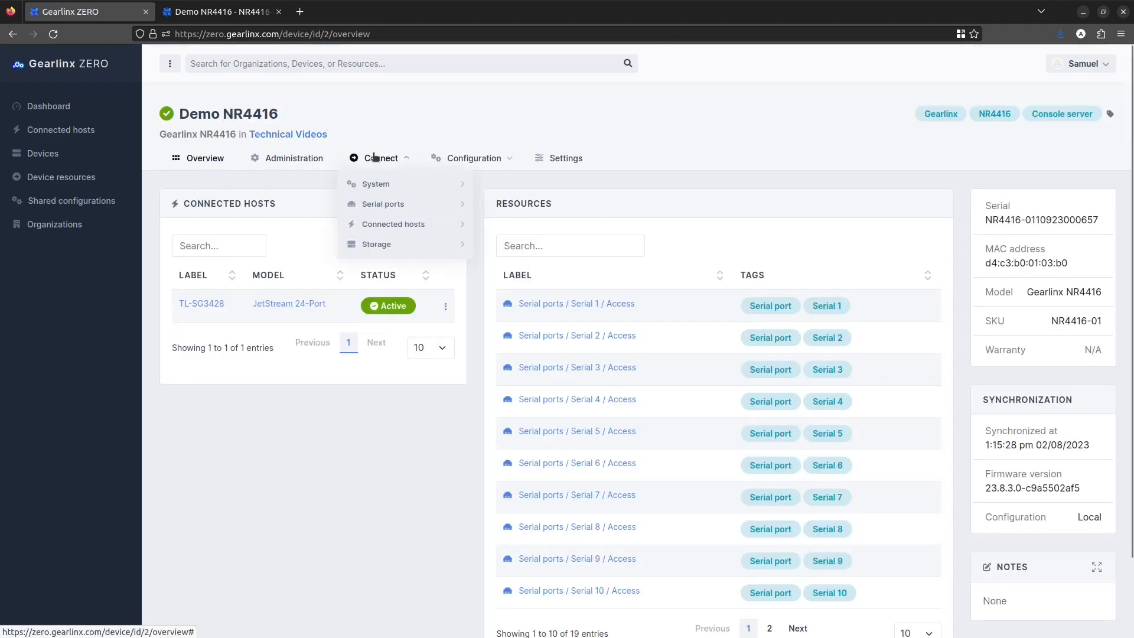
pyautogui.moveTo(443, 244)
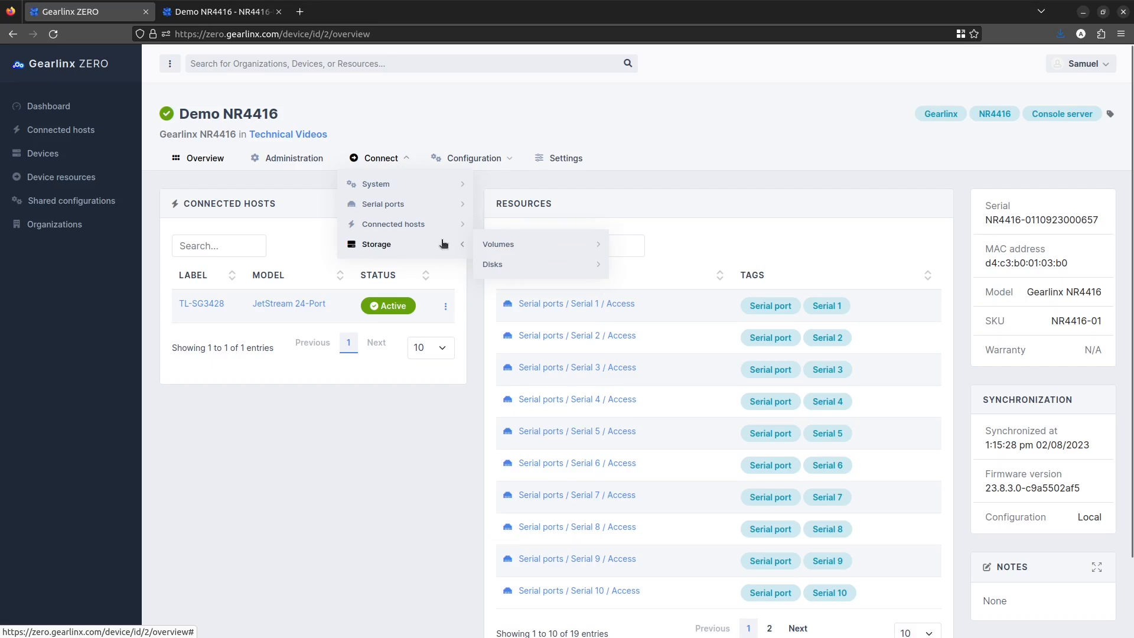
pyautogui.moveTo(540, 244)
pyautogui.click(666, 264)
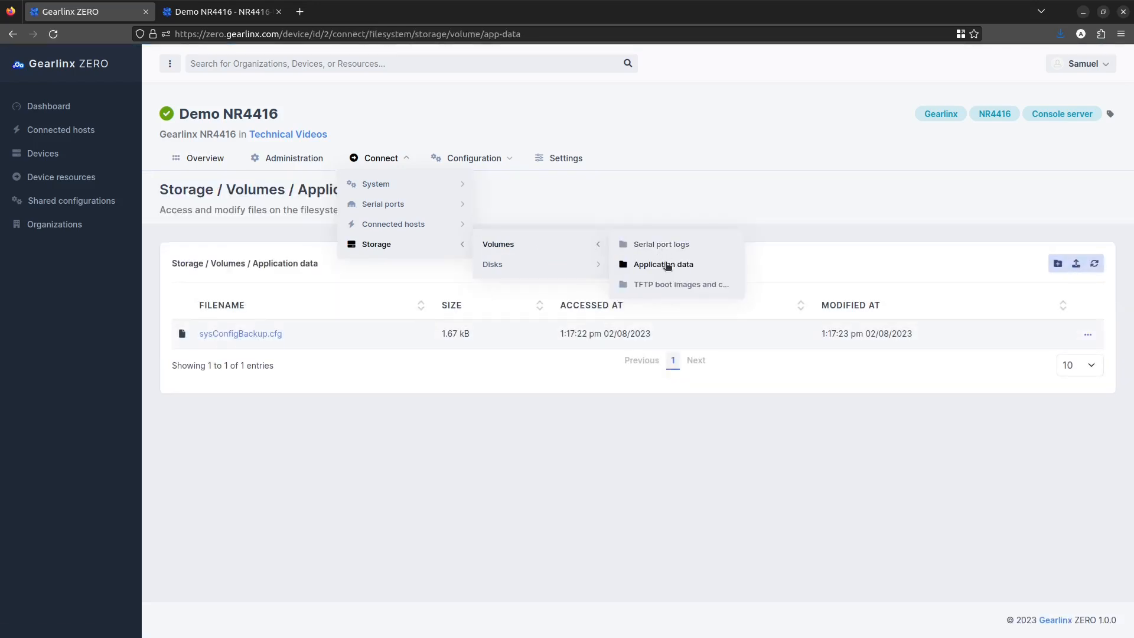
# Step: Download sysConfigBackup.cfg from the Application data volume into the local Downloads folder
pyautogui.click(261, 336)
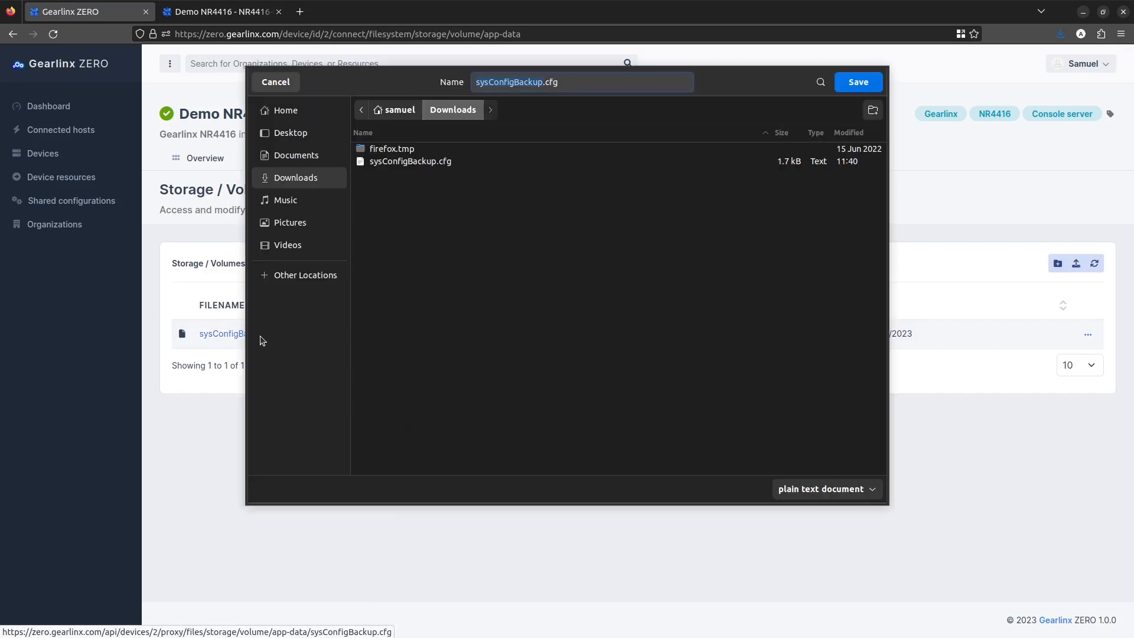
pyautogui.click(860, 86)
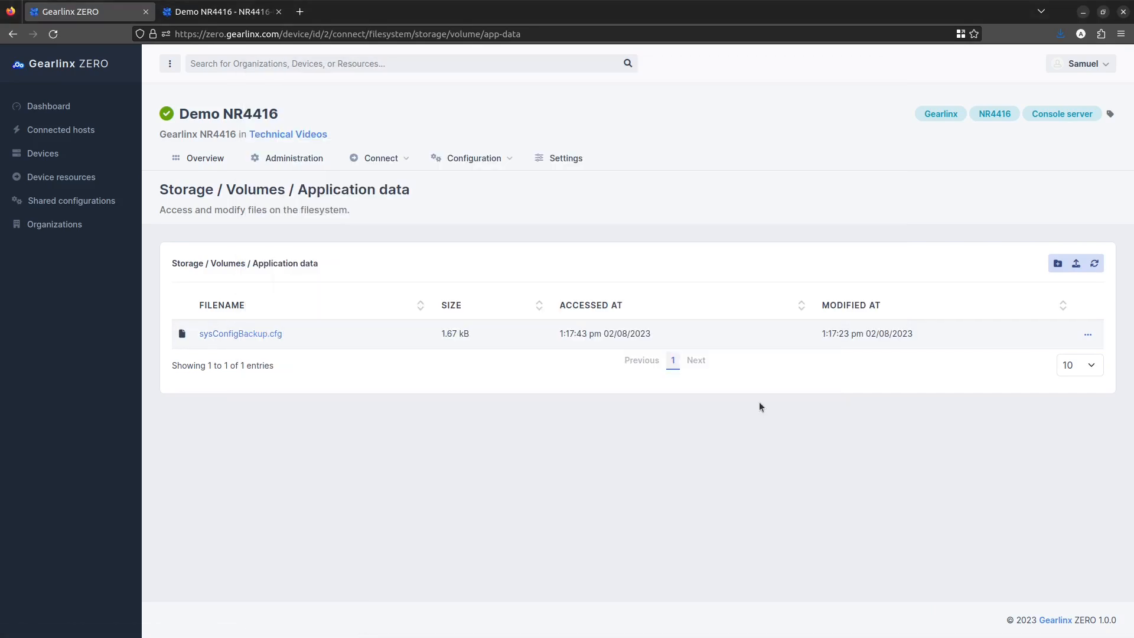
# Step: Upload split-switch-sysConfigBackup.cfg from the local Downloads folder to the Application data volume
pyautogui.click(1076, 263)
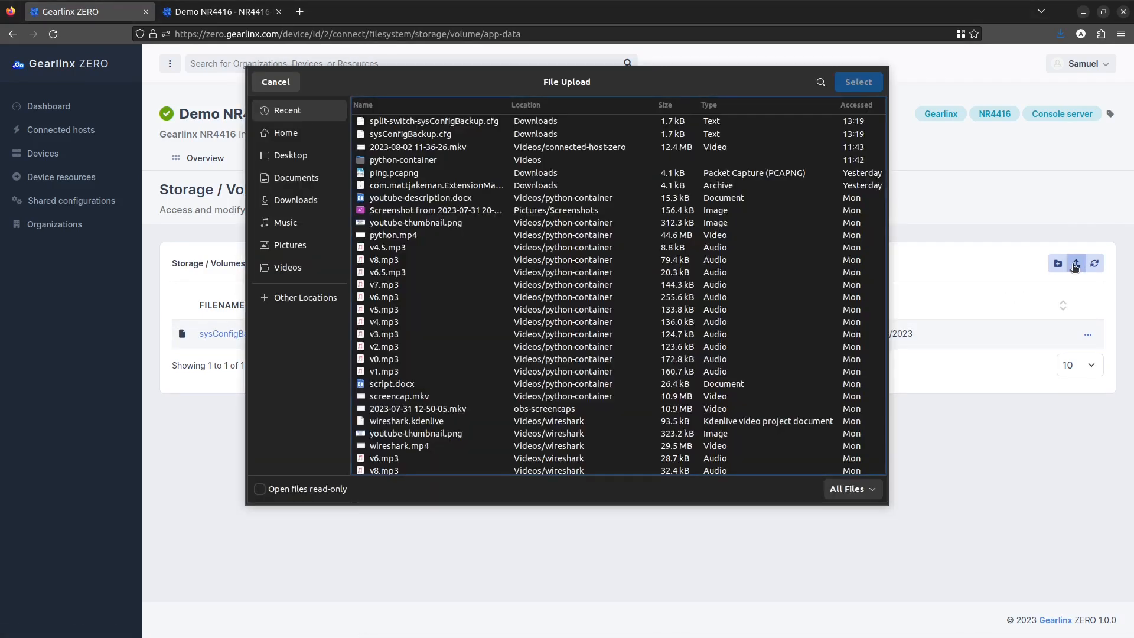
pyautogui.doubleClick(489, 121)
pyautogui.click(827, 290)
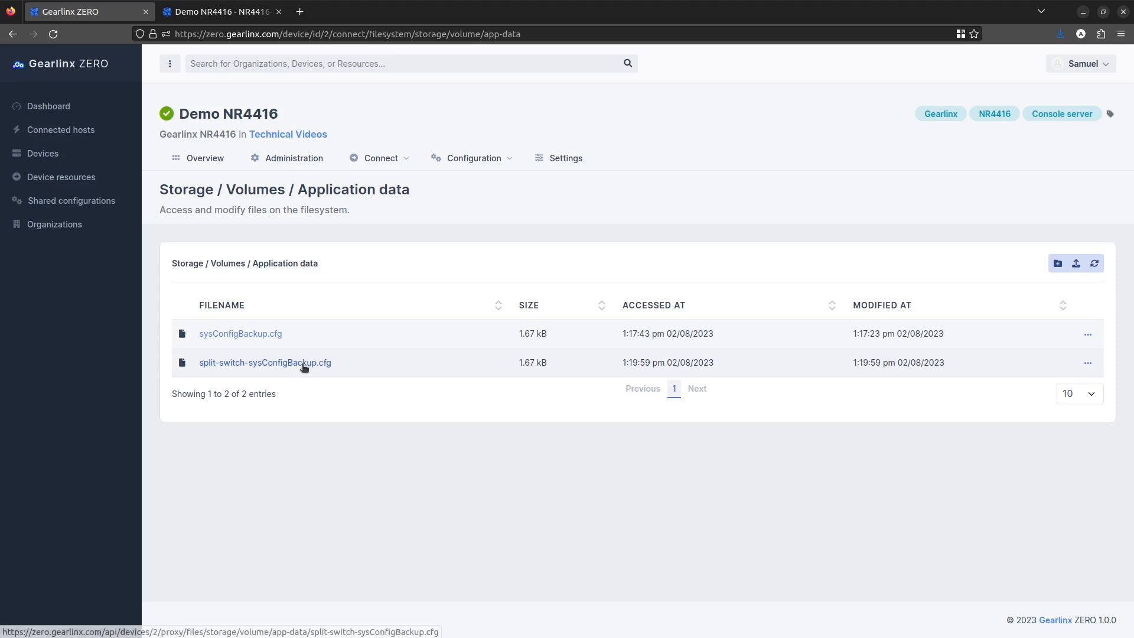